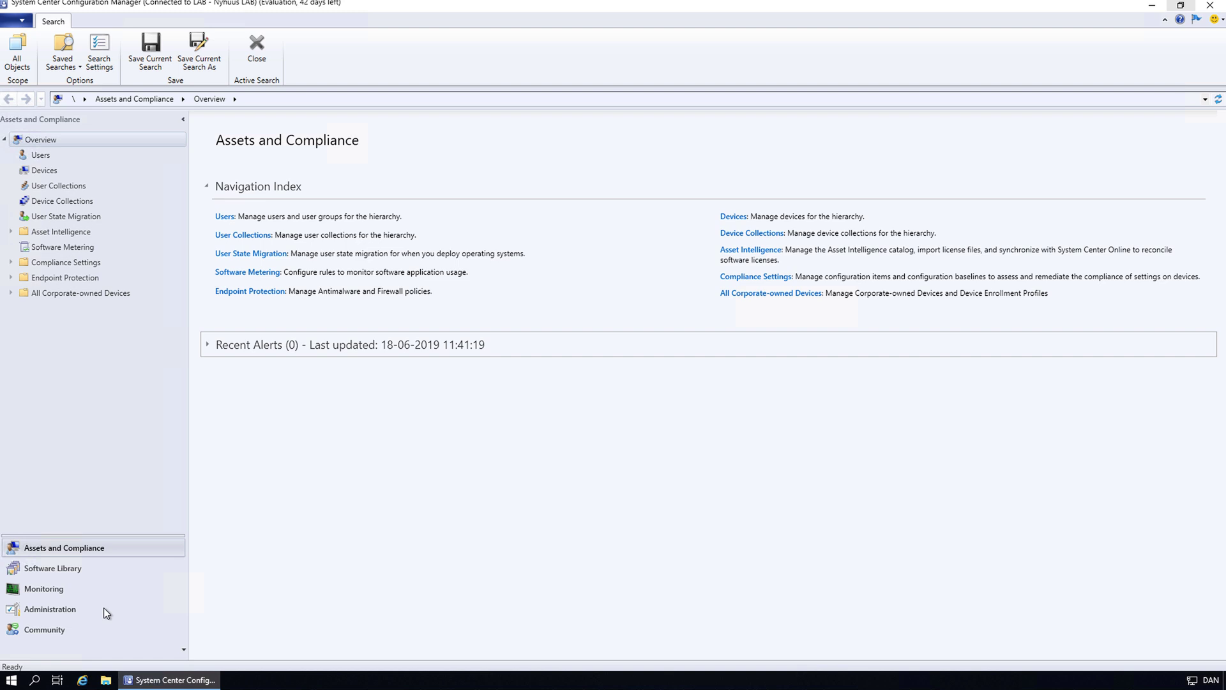
# Select the 1902 Hotfix Rollup (KB4500571) under Administration > Updates and Servicing
pyautogui.click(59, 609)
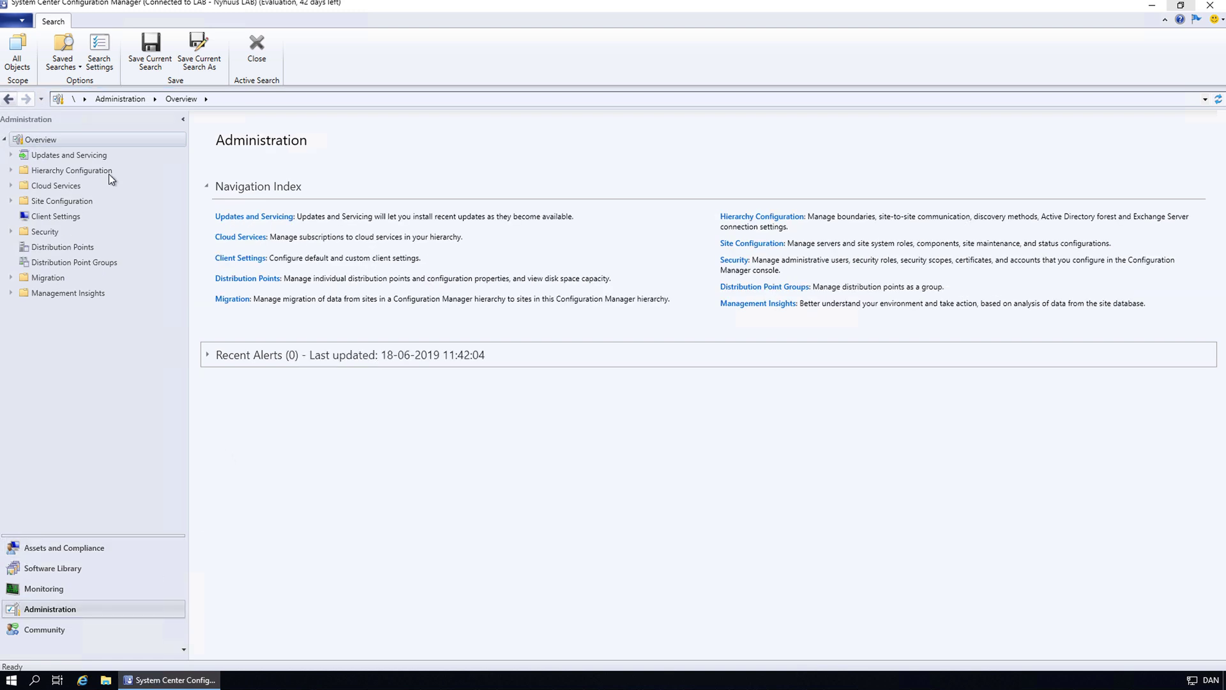
pyautogui.click(44, 155)
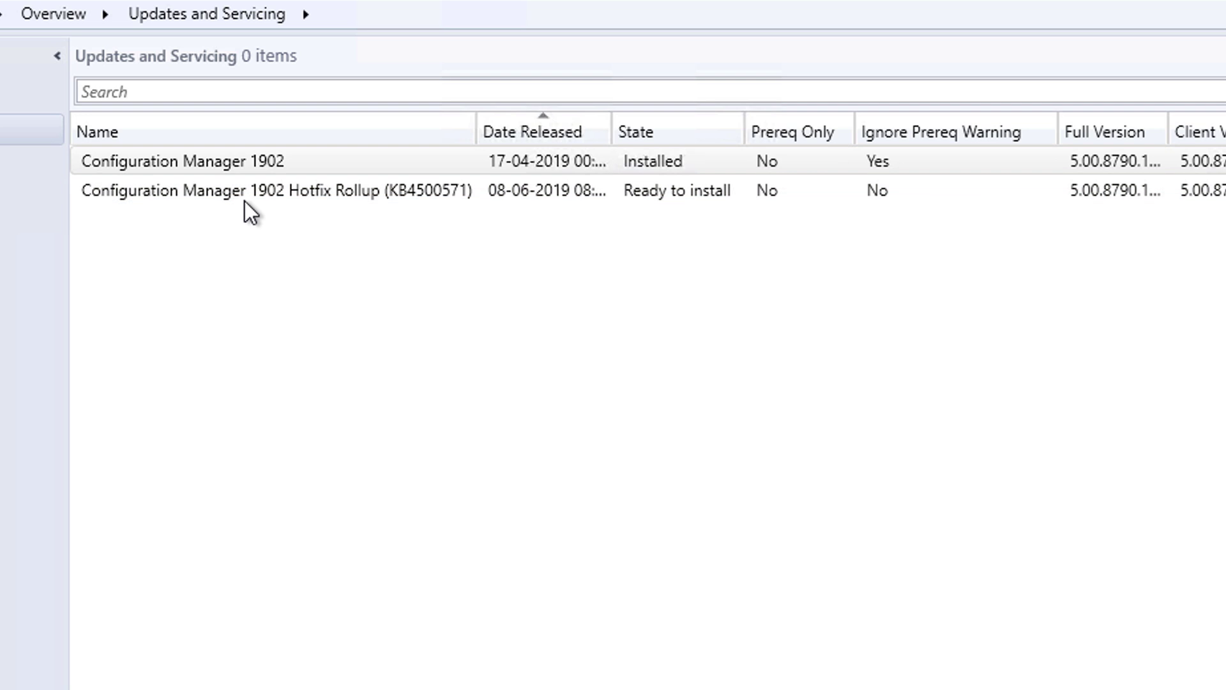
pyautogui.click(257, 198)
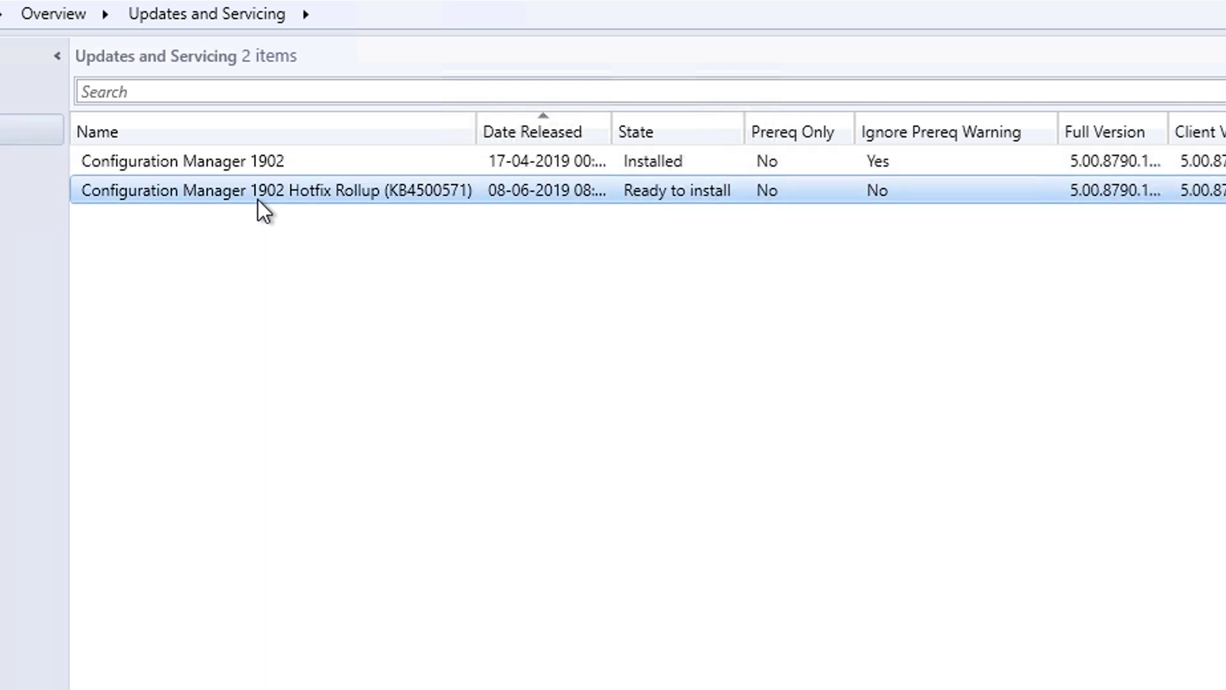
# Install the KB4500571 update pack, upgrading clients without validation and accepting the license terms
pyautogui.rightClick(335, 198)
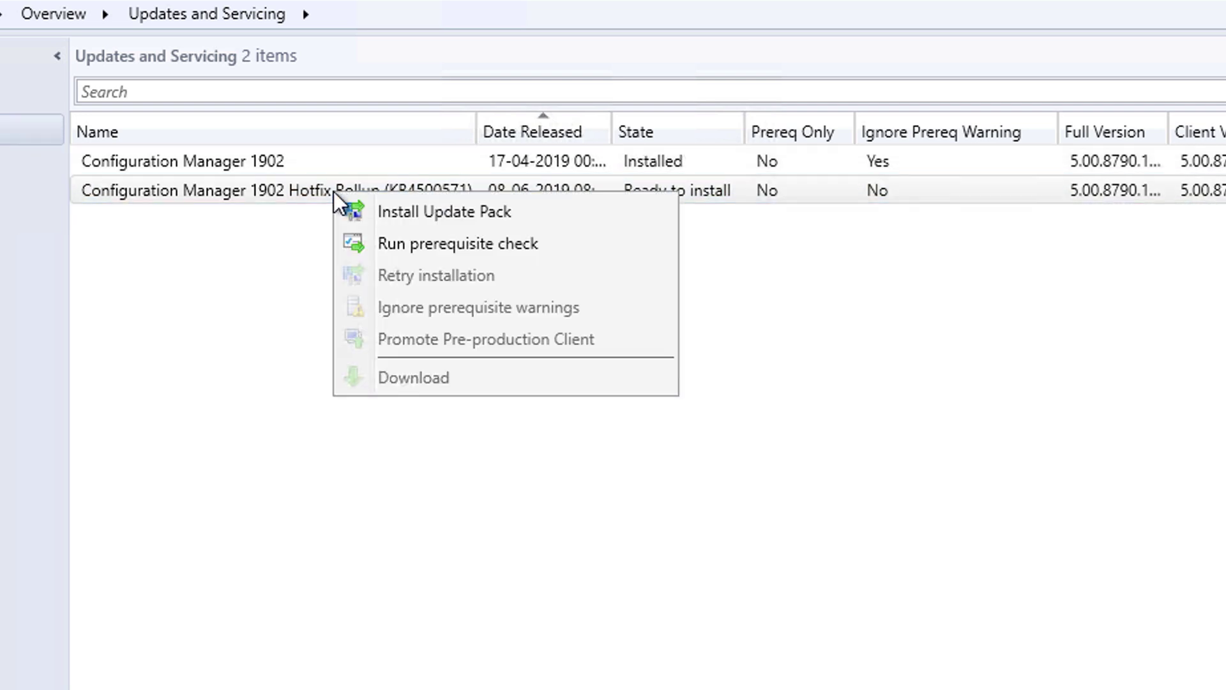
pyautogui.click(438, 210)
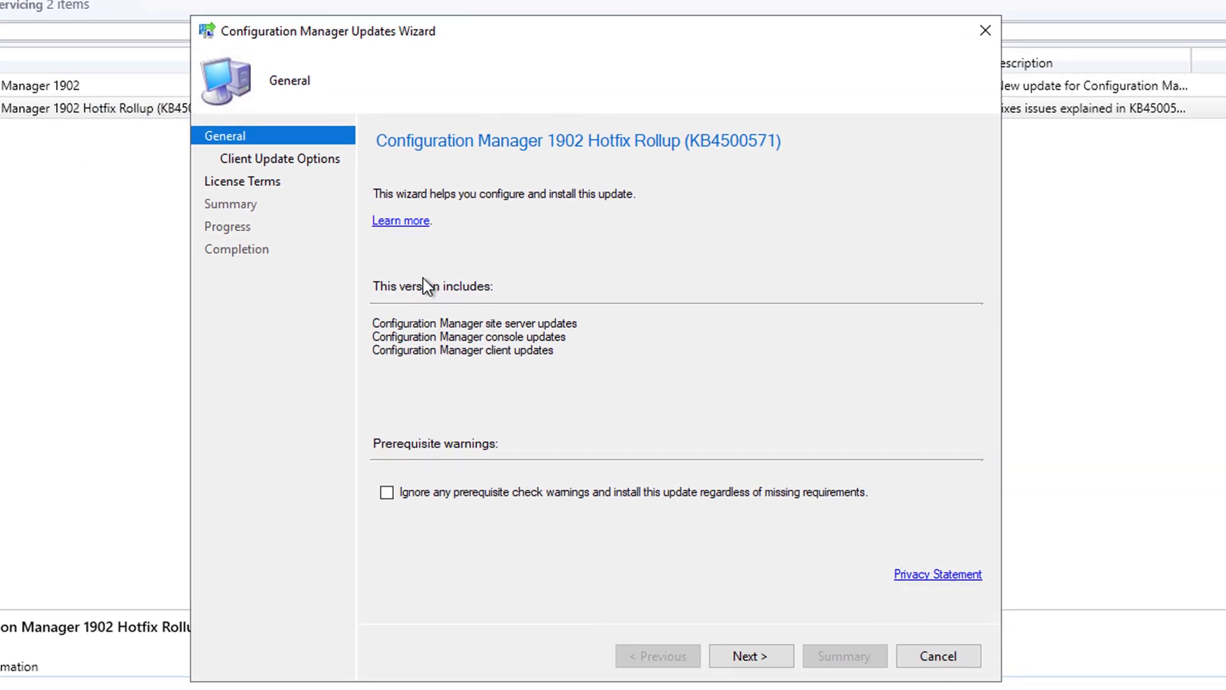
pyautogui.click(734, 659)
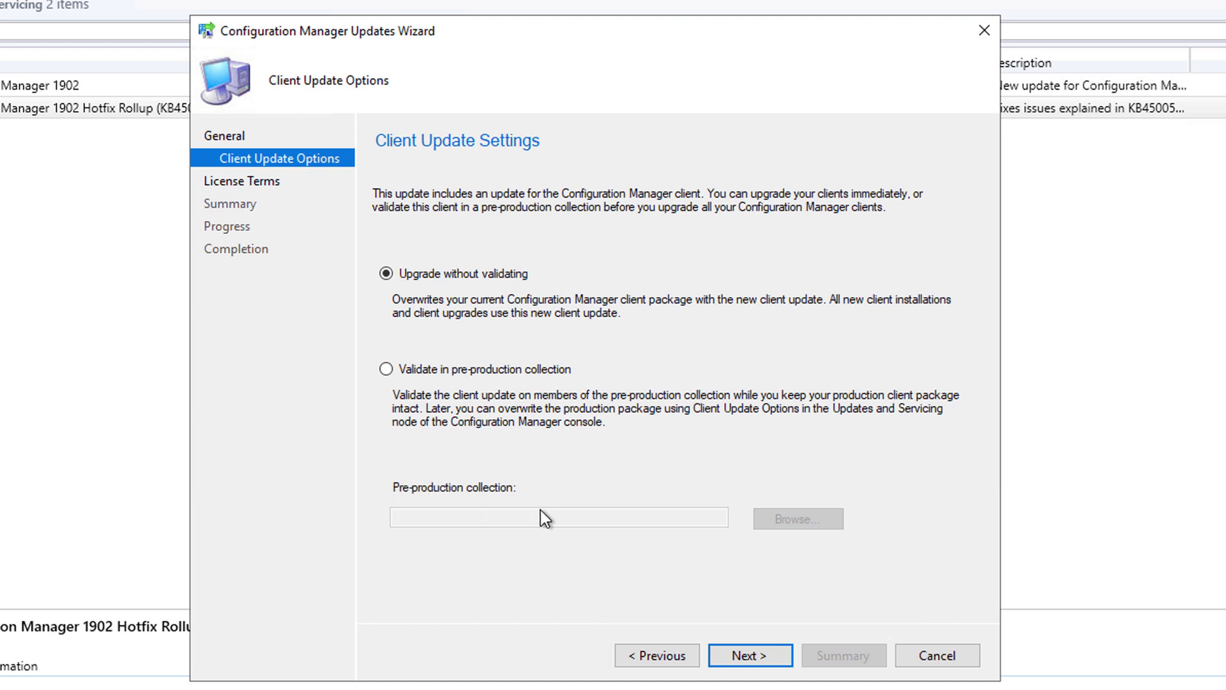
pyautogui.click(745, 651)
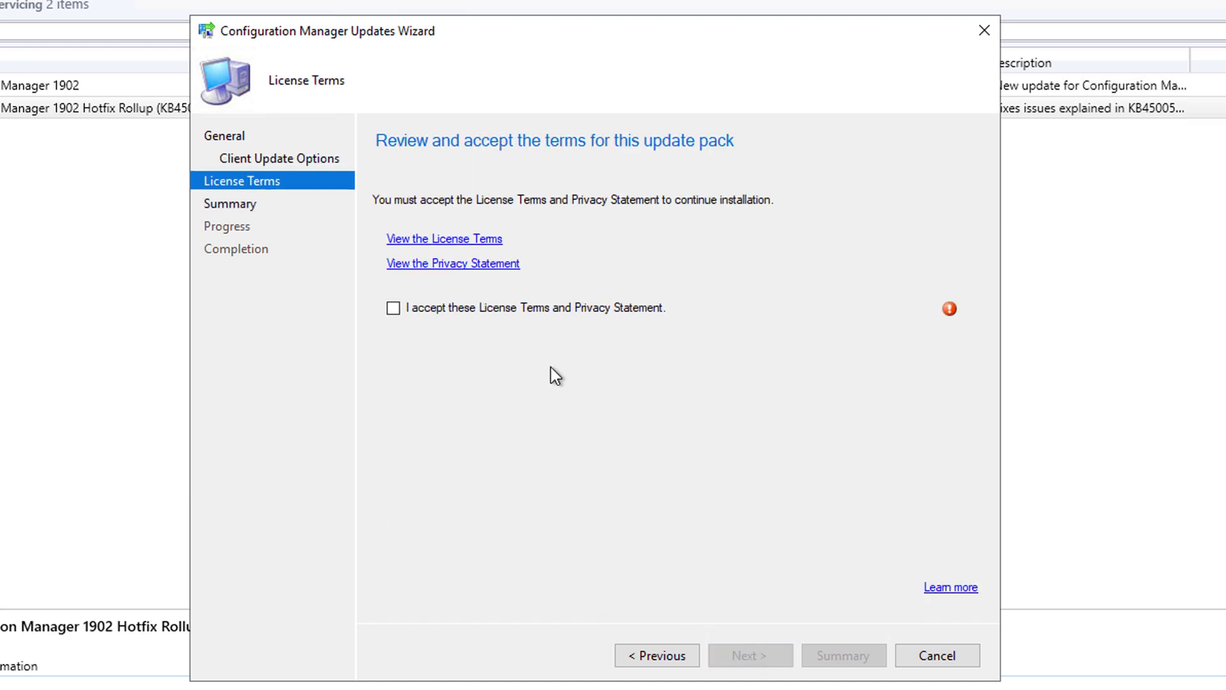
pyautogui.click(468, 308)
pyautogui.click(734, 652)
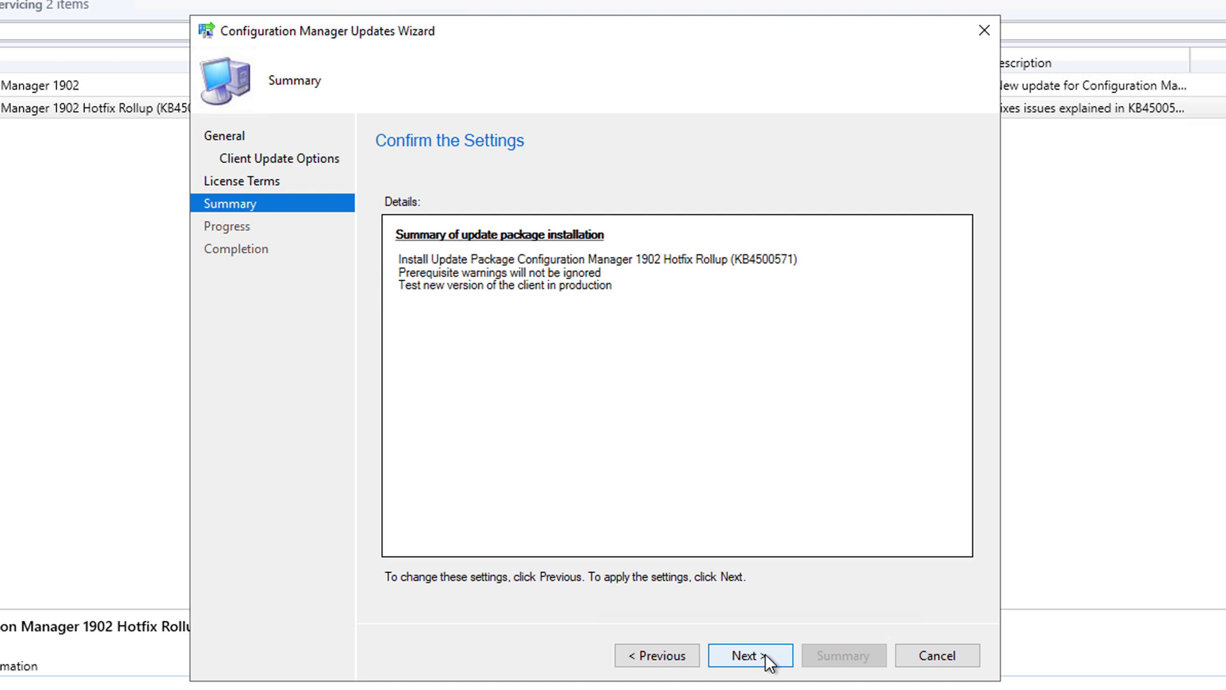
pyautogui.click(757, 656)
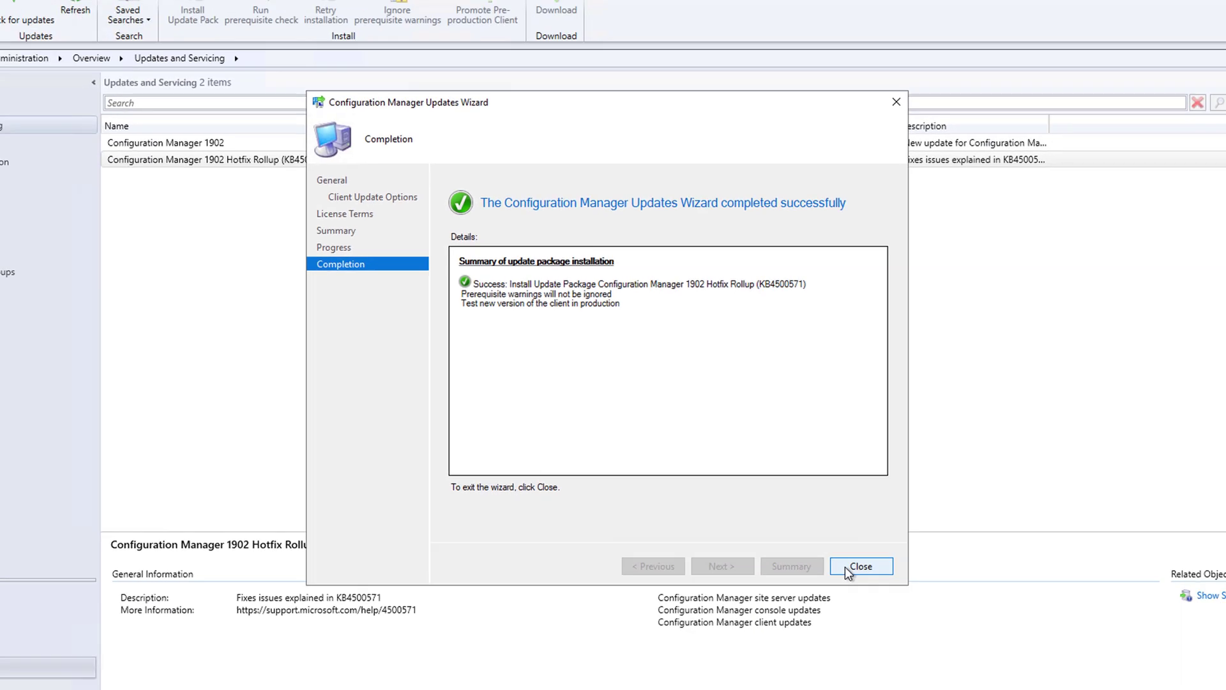
# Close the wizard and browse to E:\Program Files\Microsoft Configuration Manager\Logs
pyautogui.click(913, 655)
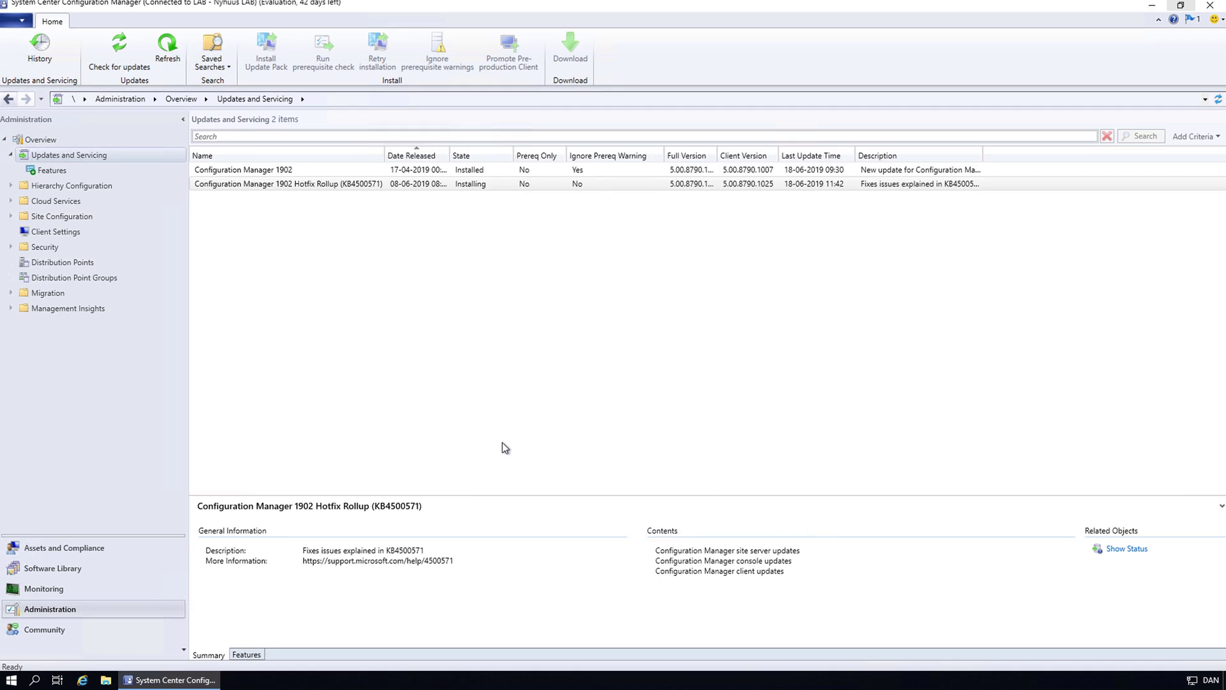
pyautogui.click(105, 679)
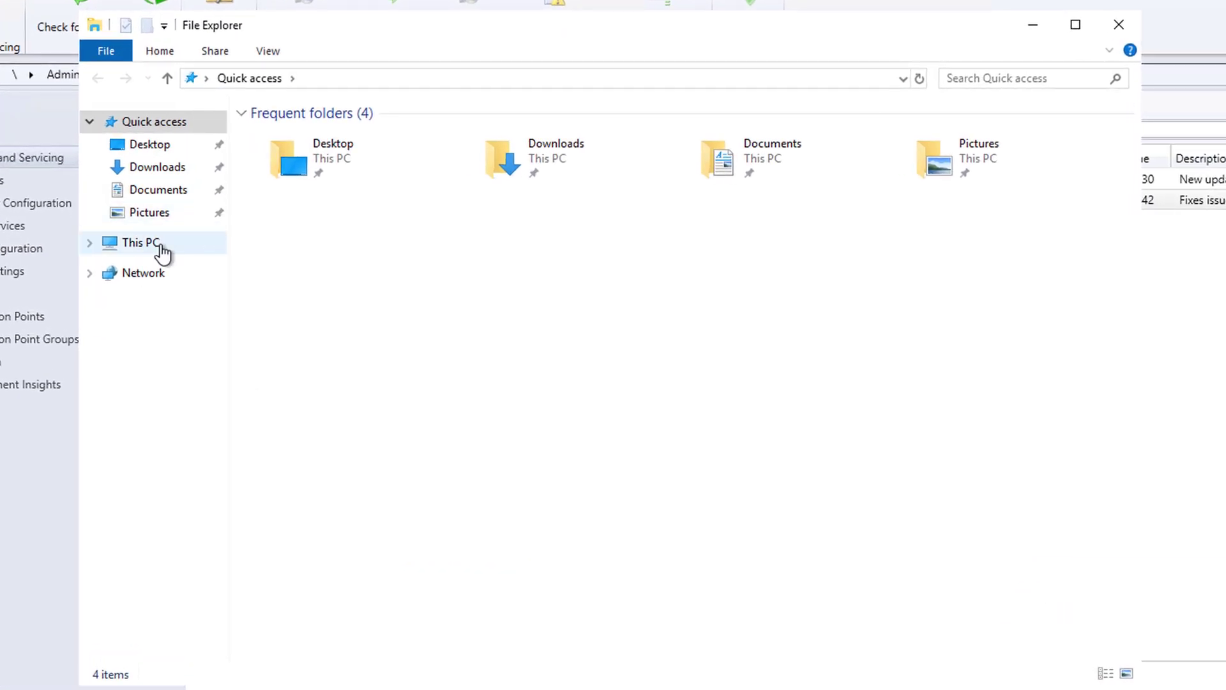
pyautogui.click(160, 251)
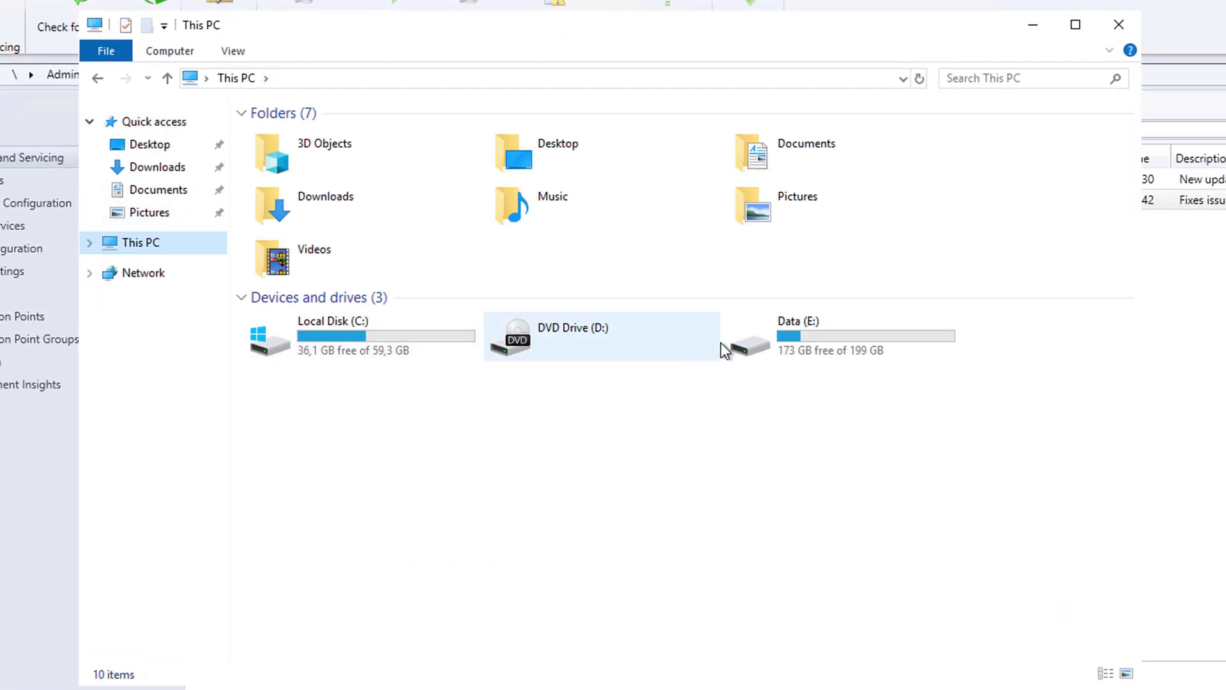
pyautogui.doubleClick(740, 349)
pyautogui.doubleClick(396, 144)
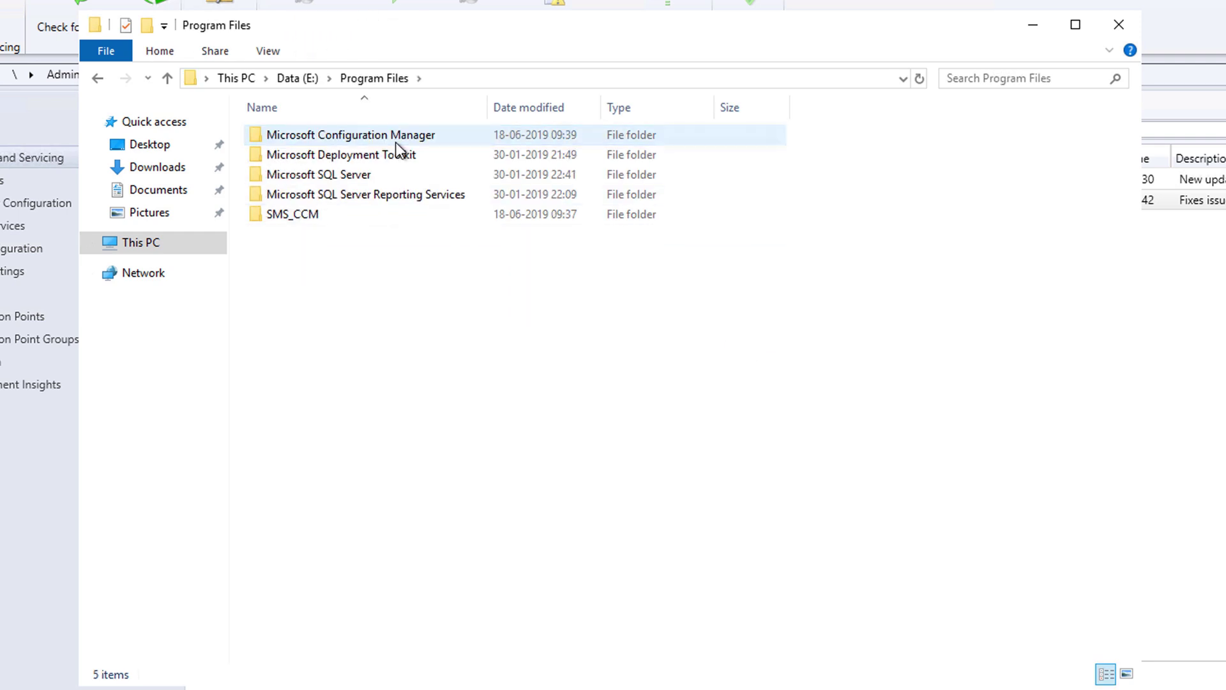
pyautogui.doubleClick(410, 139)
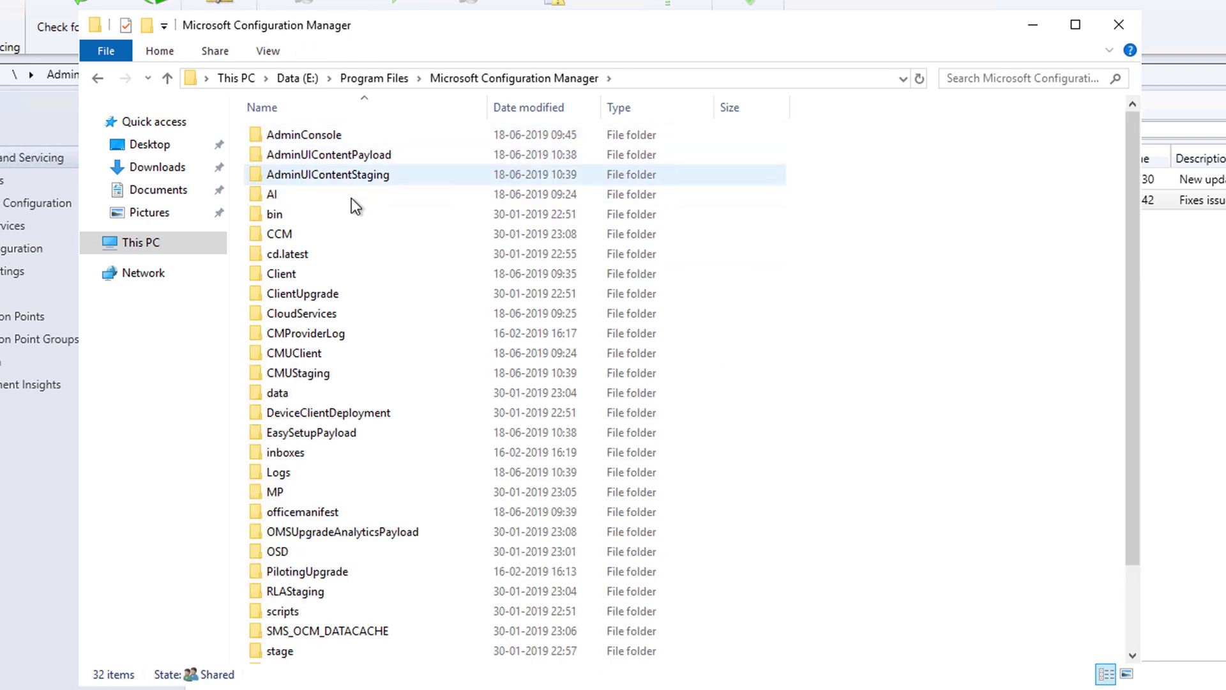
pyautogui.doubleClick(302, 472)
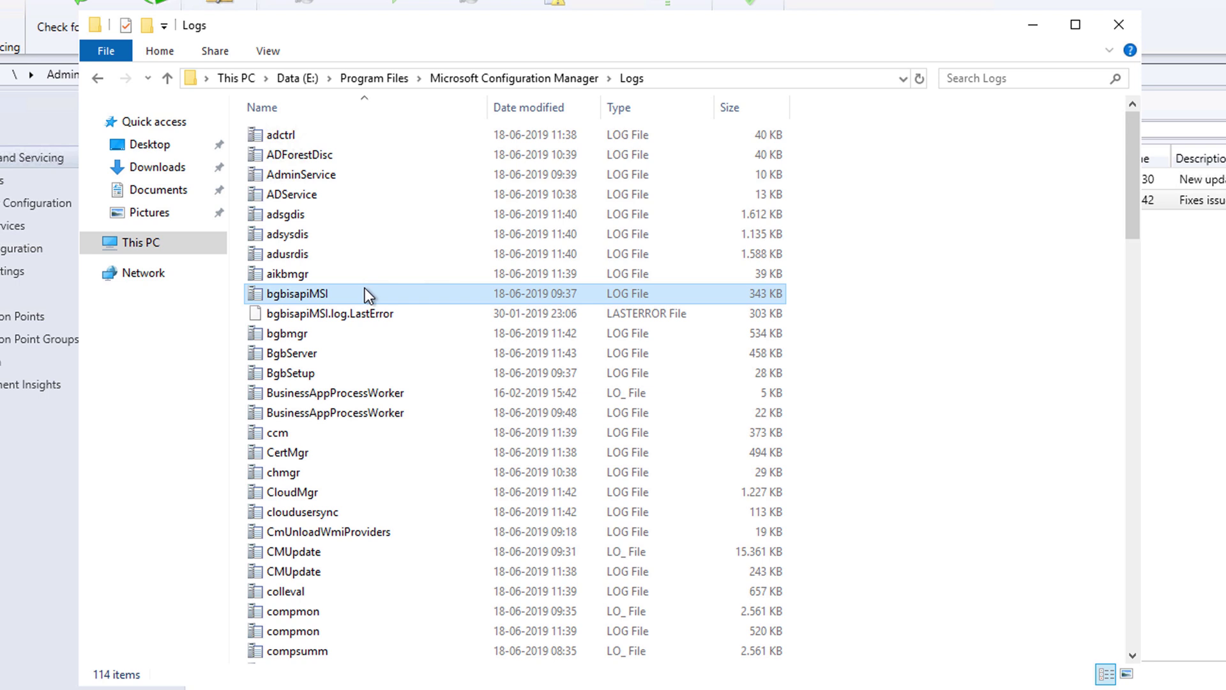
# Open hman.log in CMTrace and jump to the CMUpdate log in the Logs folder
pyautogui.click(365, 293)
pyautogui.scroll(-15, 364, 293)
pyautogui.click(323, 137)
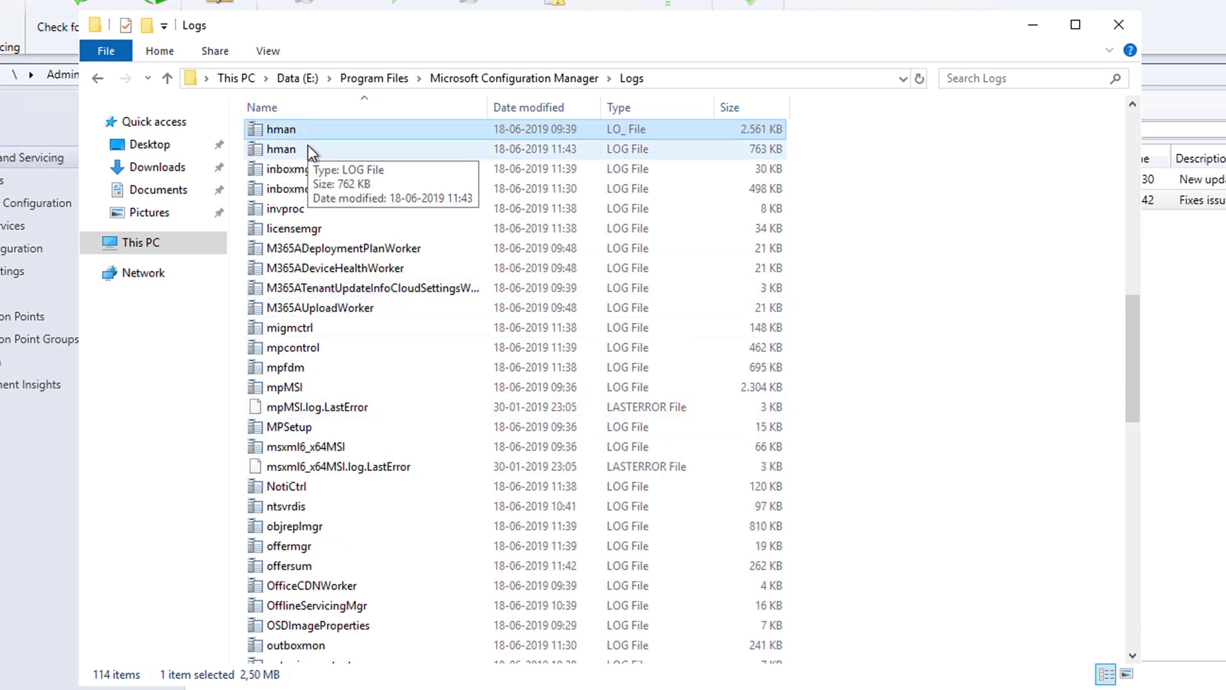
pyautogui.doubleClick(309, 149)
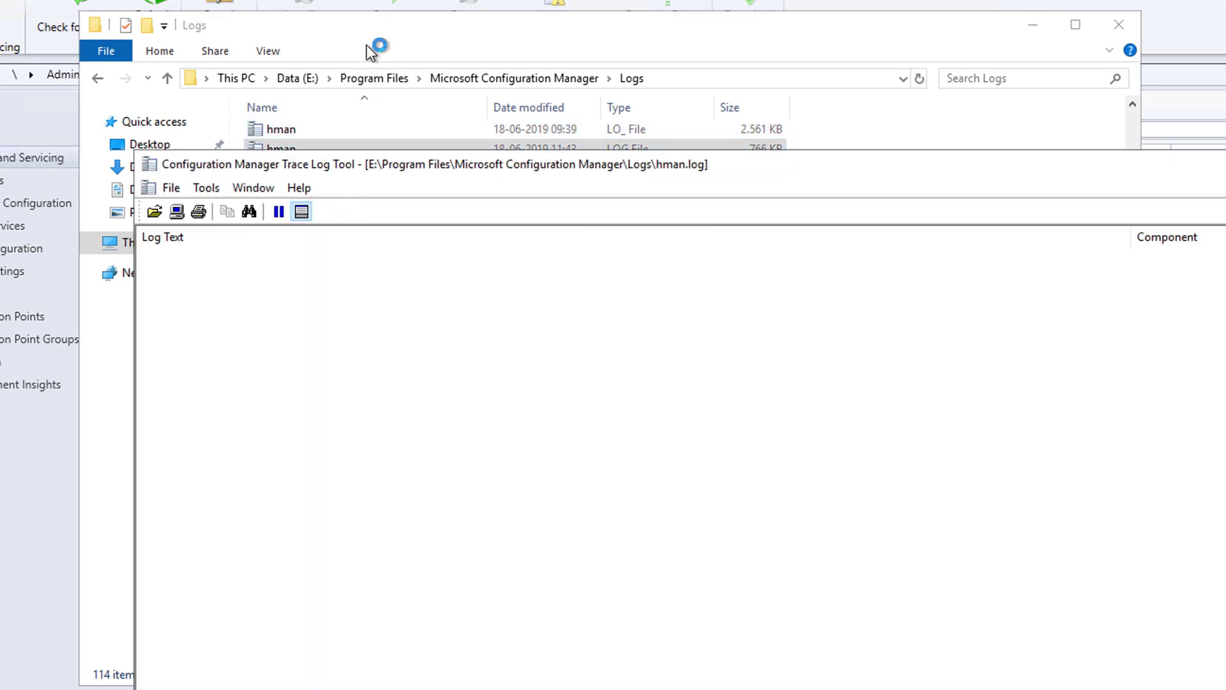
pyautogui.click(349, 34)
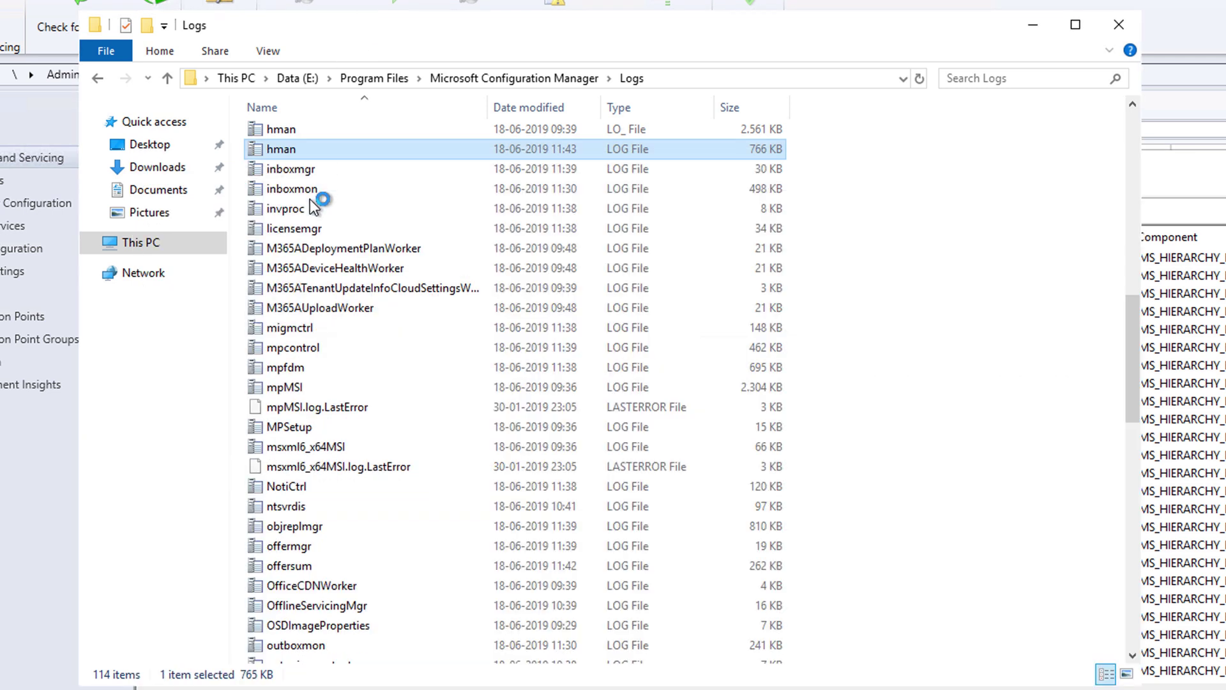
pyautogui.press('c')
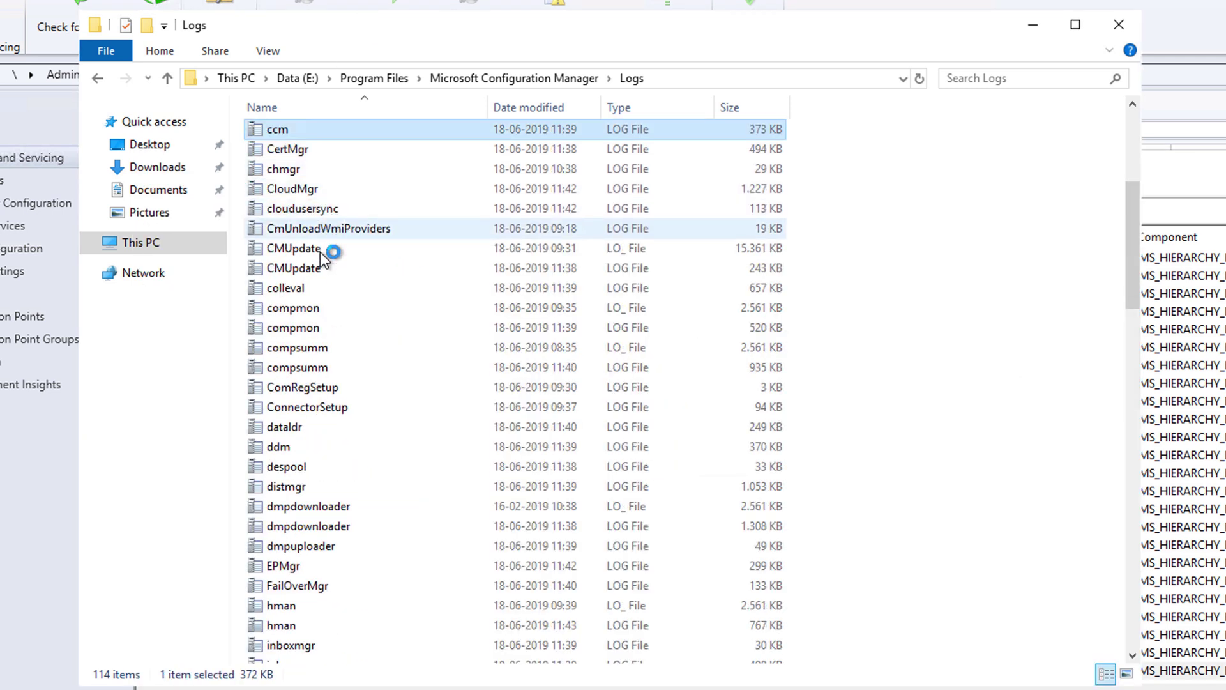
# Open CMUpdate.log, snap it left with hman.log on the right, and return to the console
pyautogui.doubleClick(325, 268)
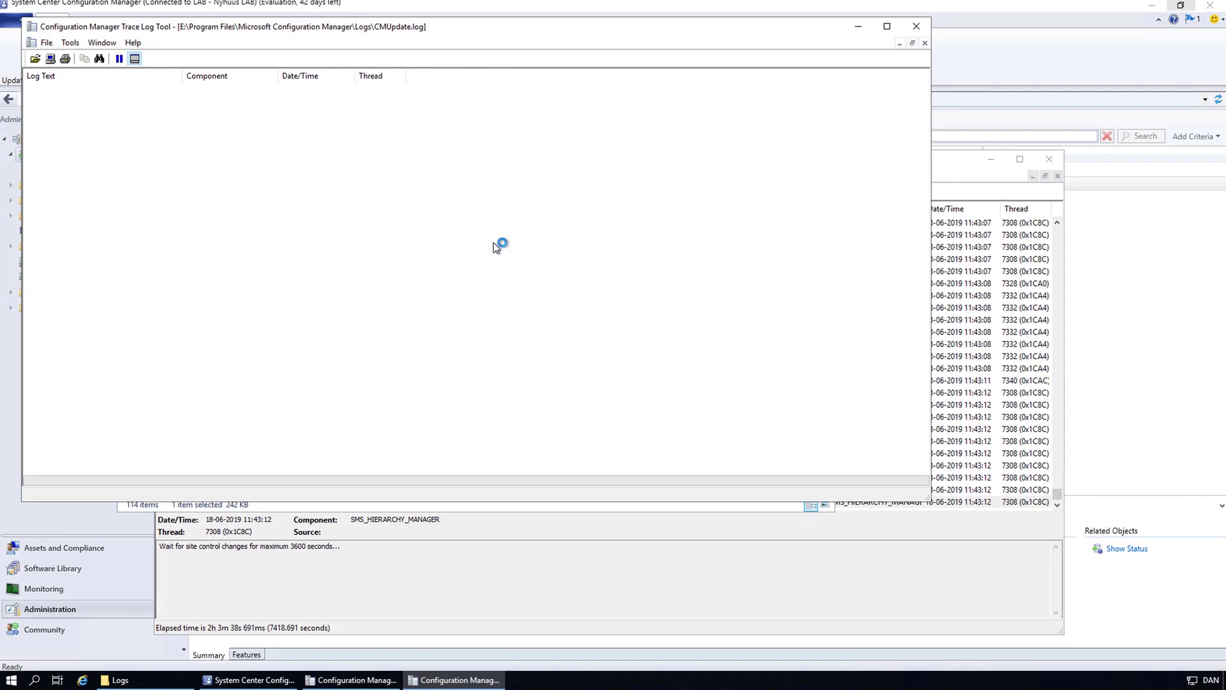
pyautogui.moveTo(940, 160); pyautogui.dragTo(1224, 187)
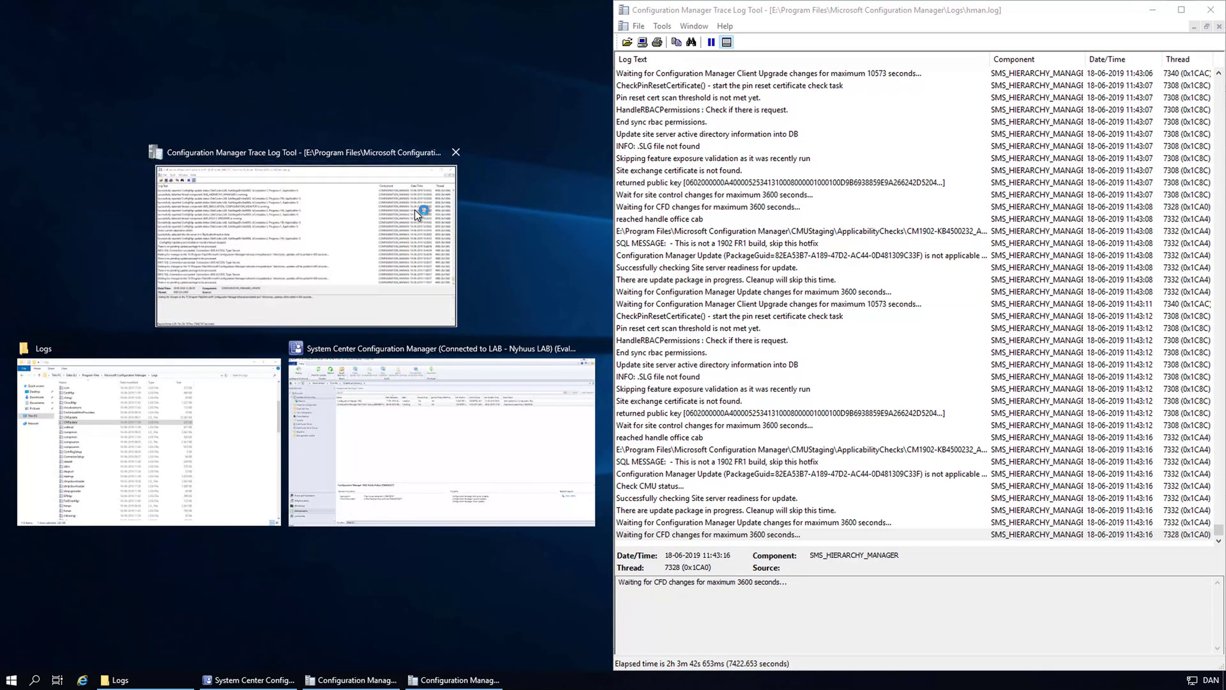
pyautogui.click(415, 210)
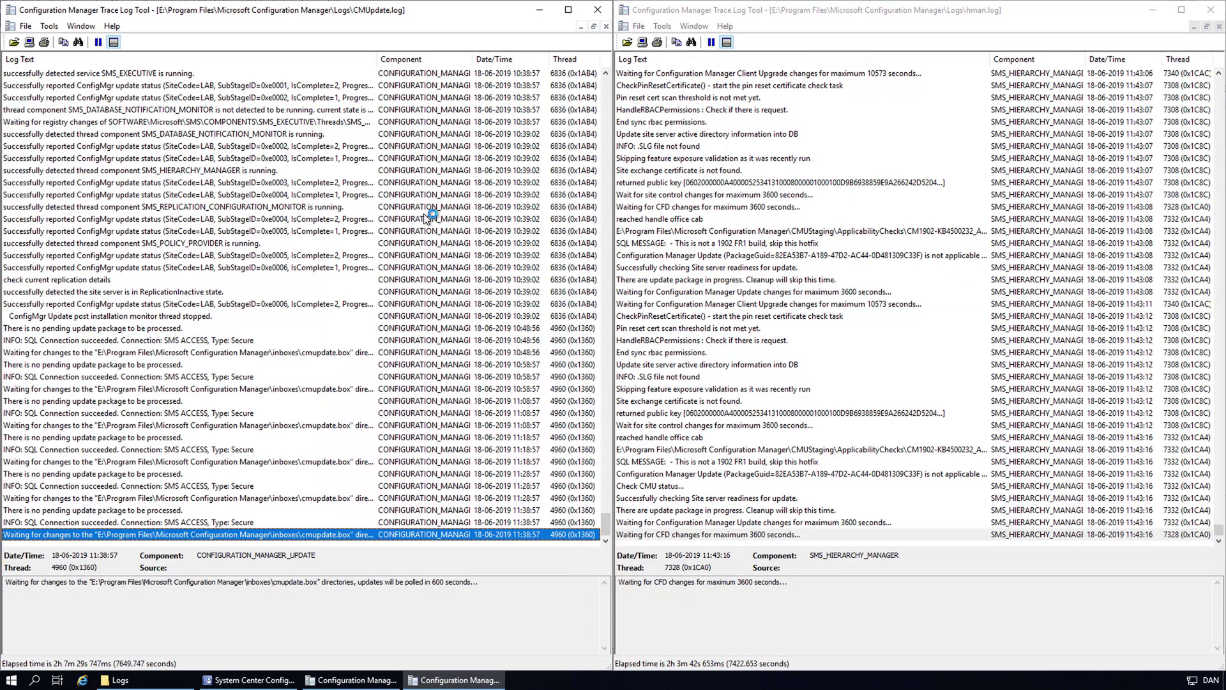
pyautogui.click(259, 680)
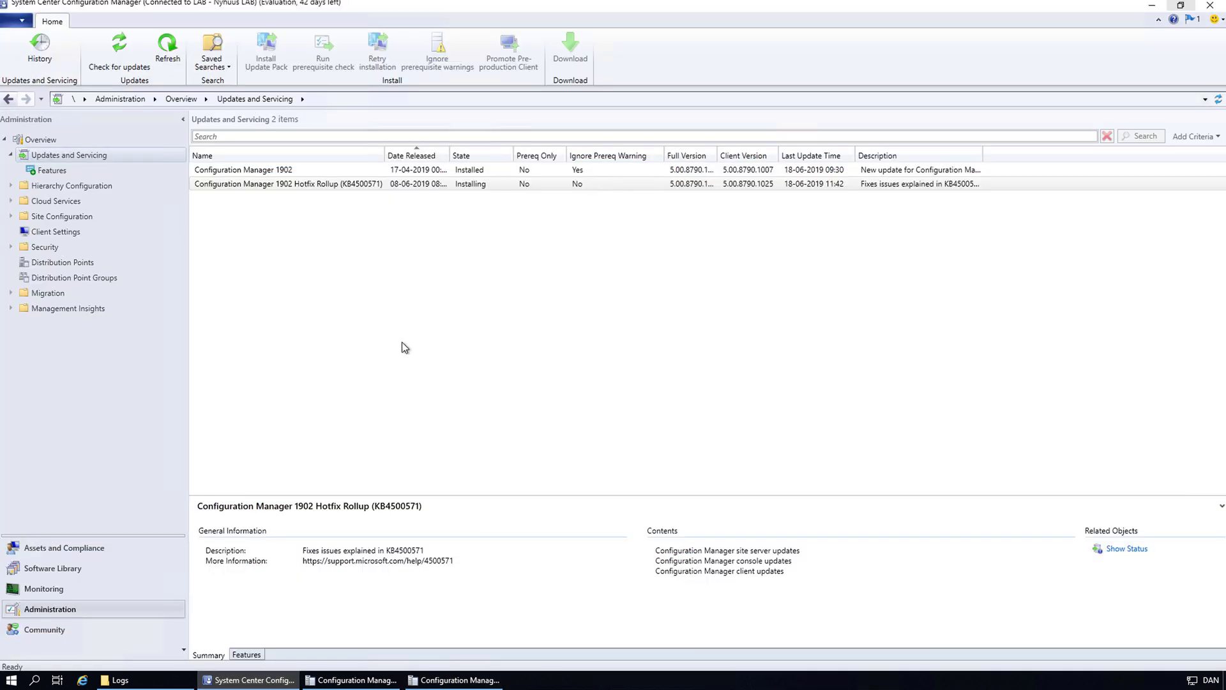
# Open the Hotfix Rollup's detailed installation status and move it above the log windows
pyautogui.click(1119, 554)
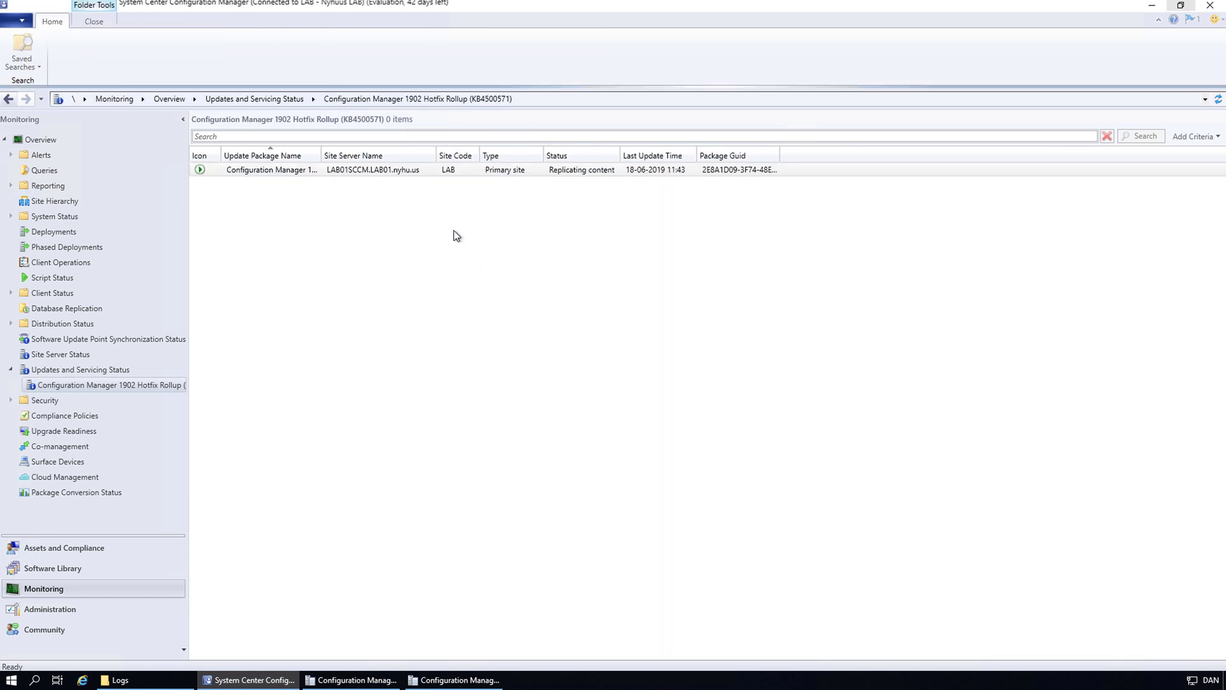
pyautogui.rightClick(341, 174)
pyautogui.click(367, 181)
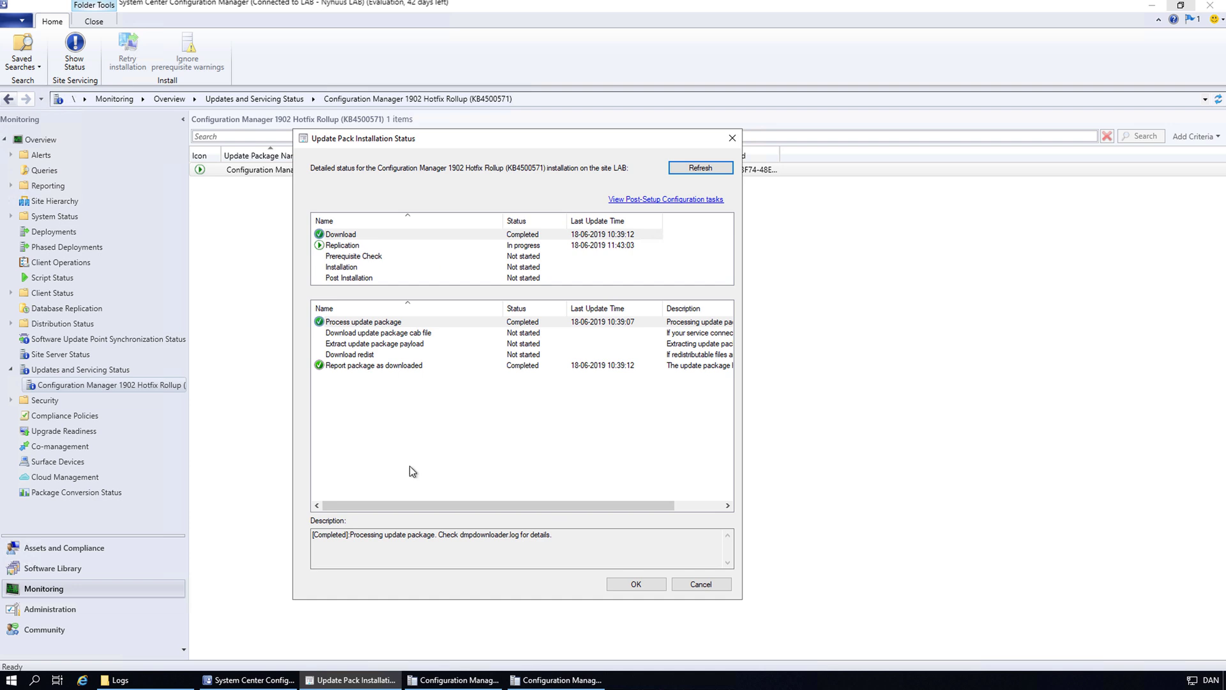
pyautogui.click(458, 679)
pyautogui.click(561, 680)
pyautogui.click(355, 678)
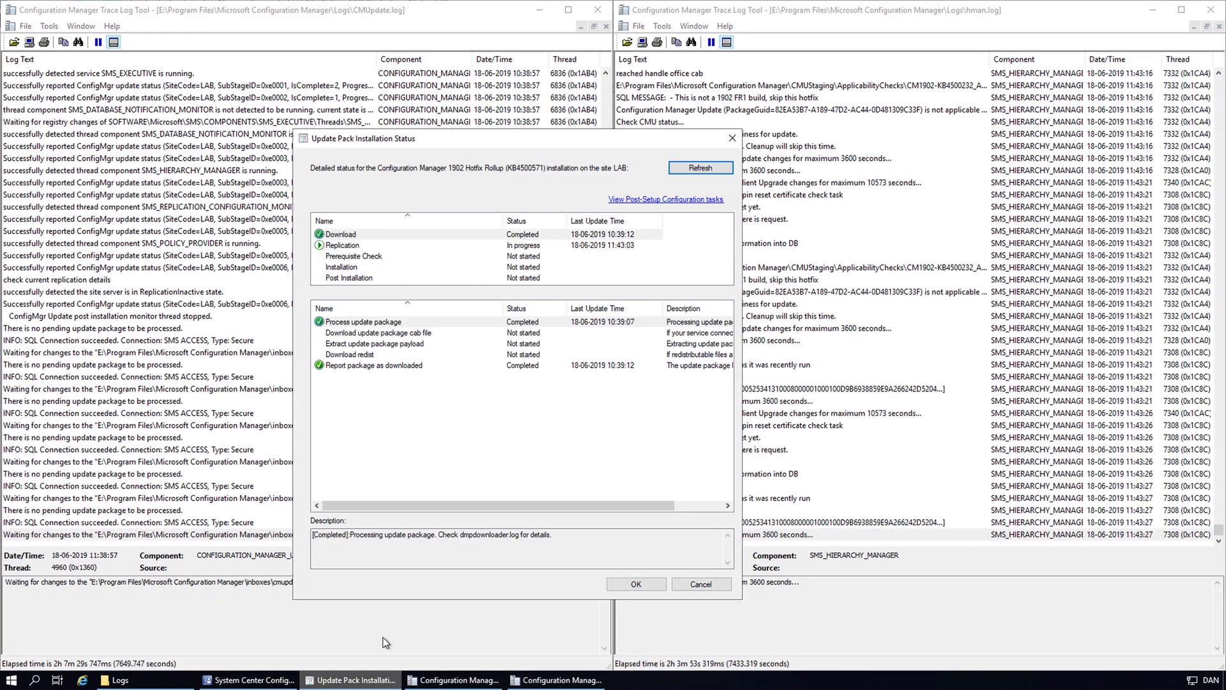
pyautogui.moveTo(468, 145); pyautogui.dragTo(563, 23)
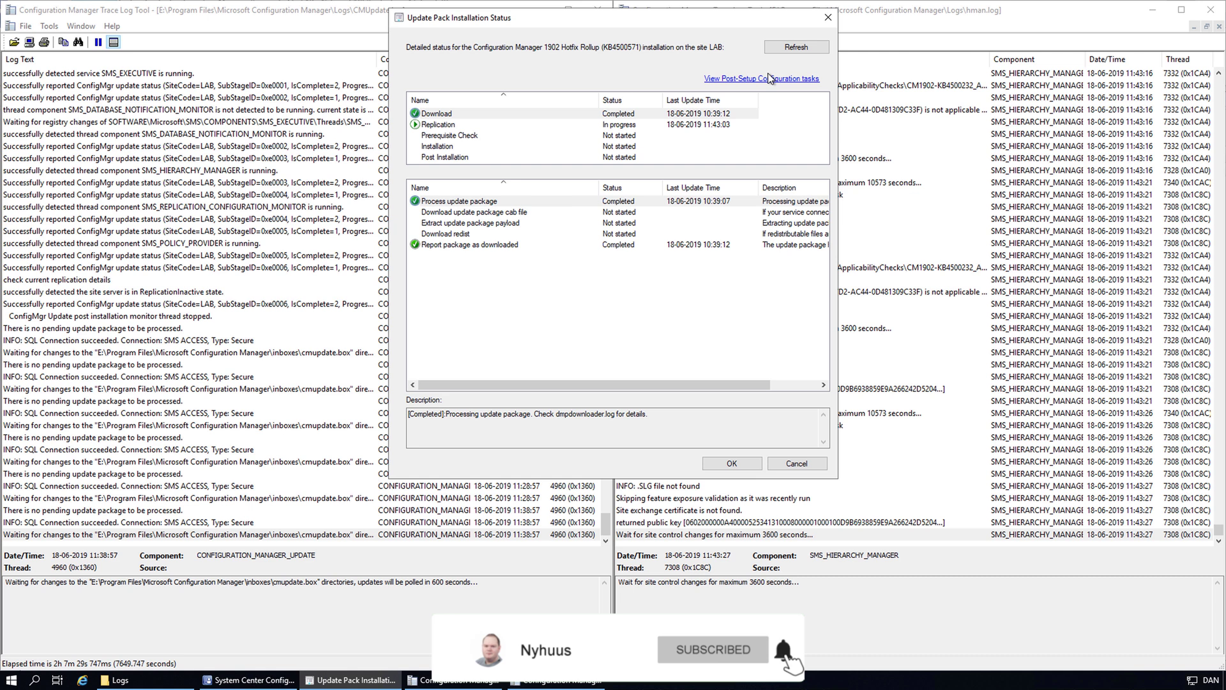
# Refresh the Replication stage status until Post Installation completes, then close the status dialog
pyautogui.click(536, 124)
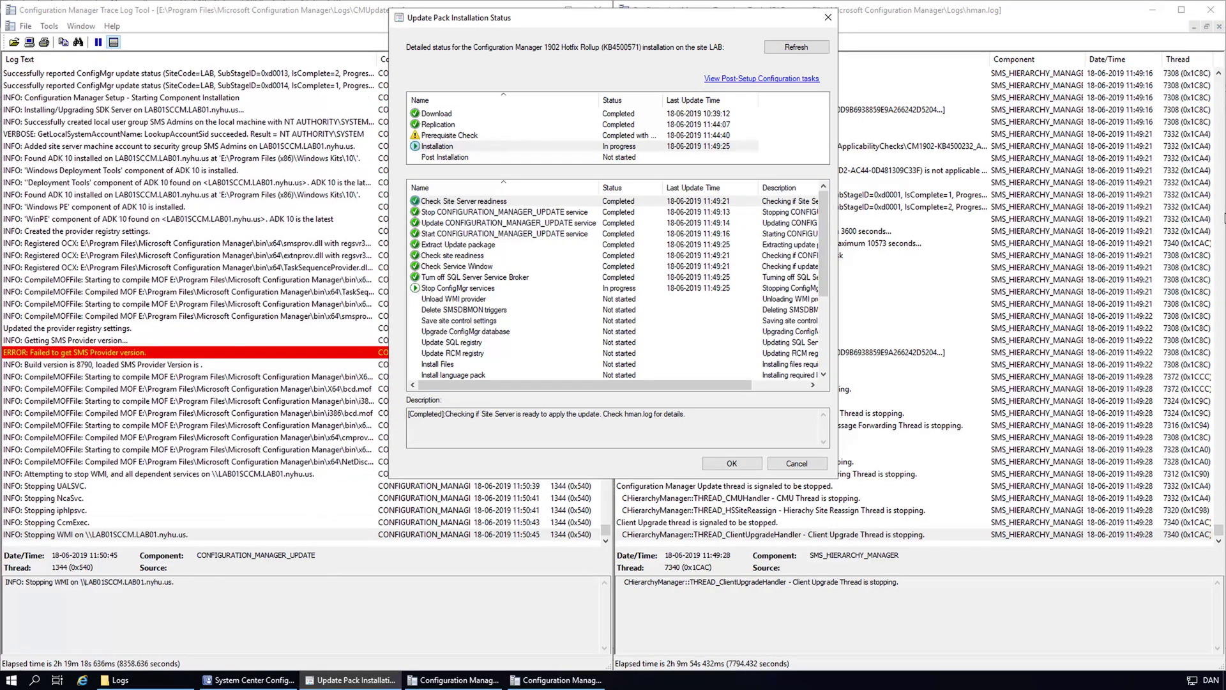
pyautogui.scroll(-4, 807, 296)
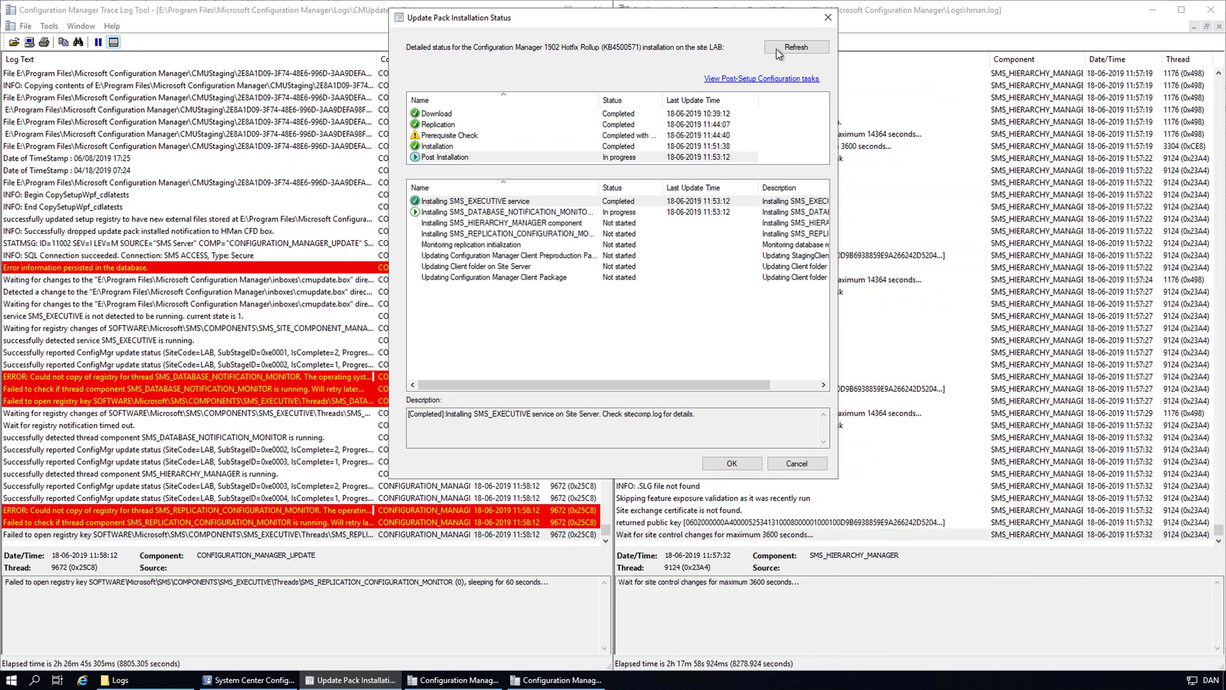
pyautogui.click(776, 49)
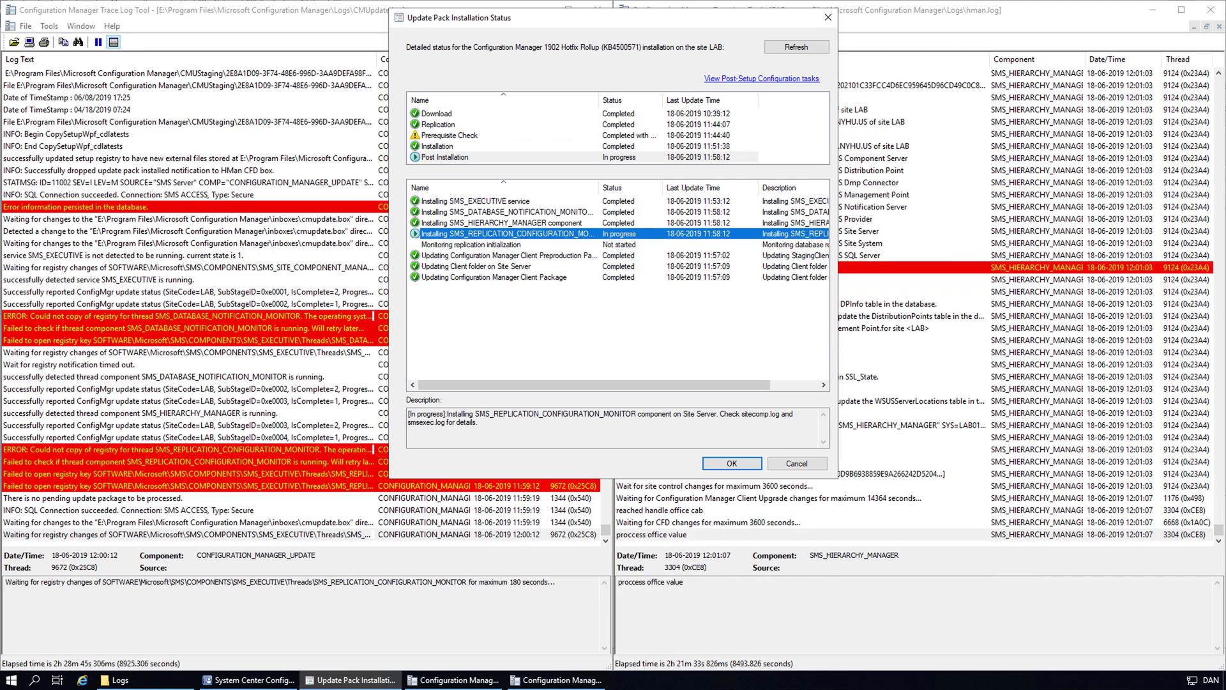
pyautogui.click(802, 48)
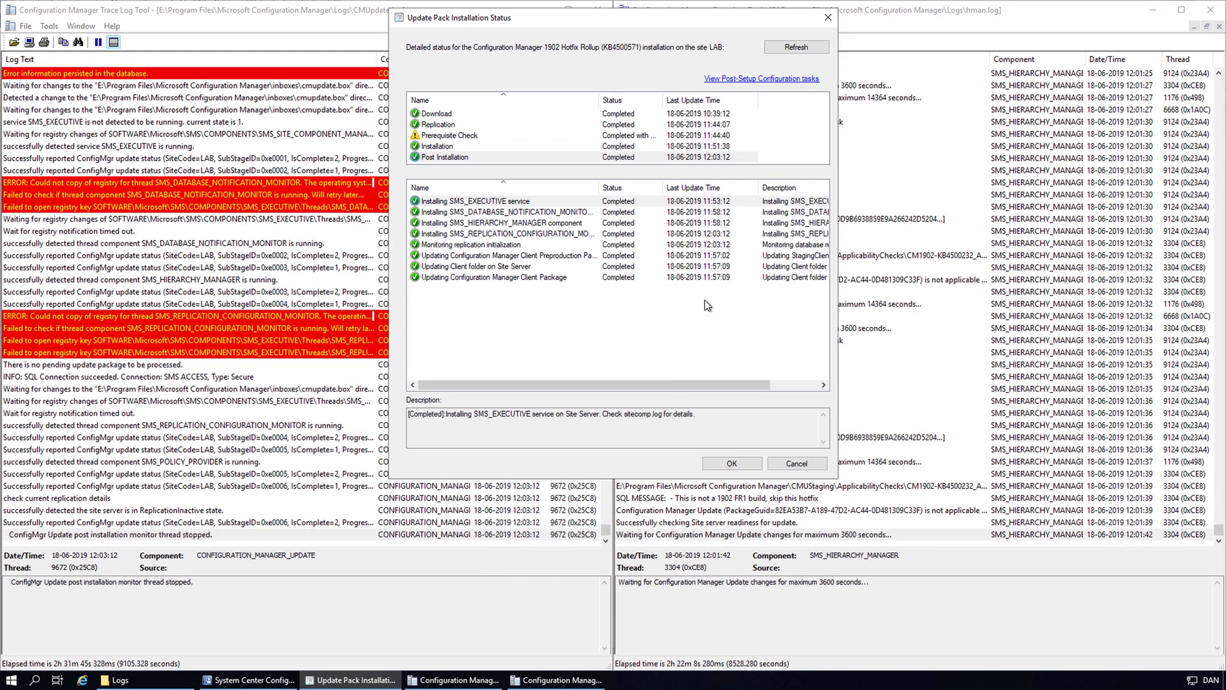
pyautogui.click(730, 463)
pyautogui.click(280, 680)
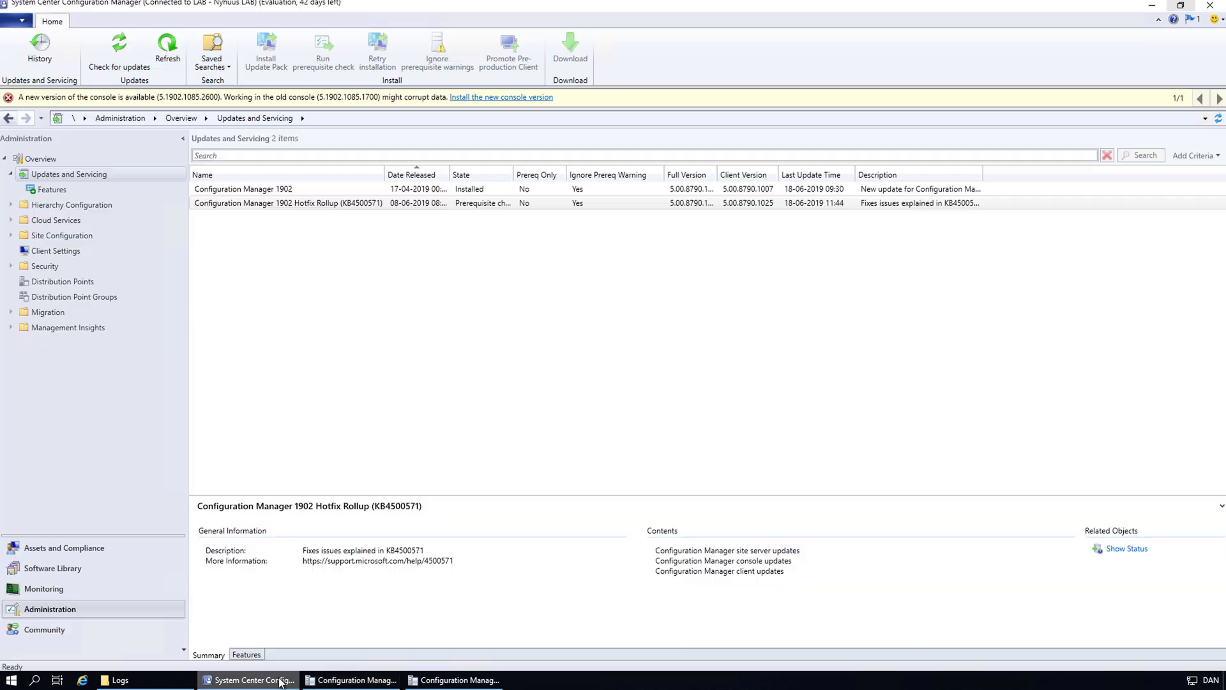
# Relaunch Configuration Manager Console from Start and approve the new console version upgrade
pyautogui.click(1204, 10)
pyautogui.click(11, 680)
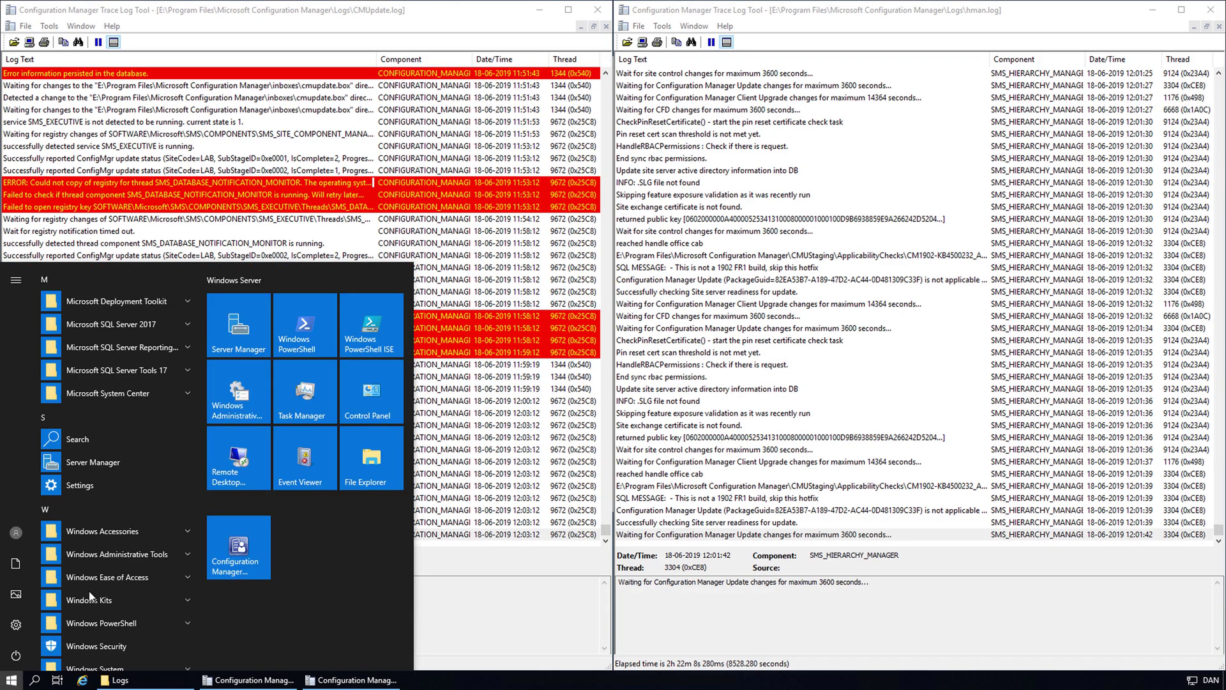
pyautogui.click(125, 392)
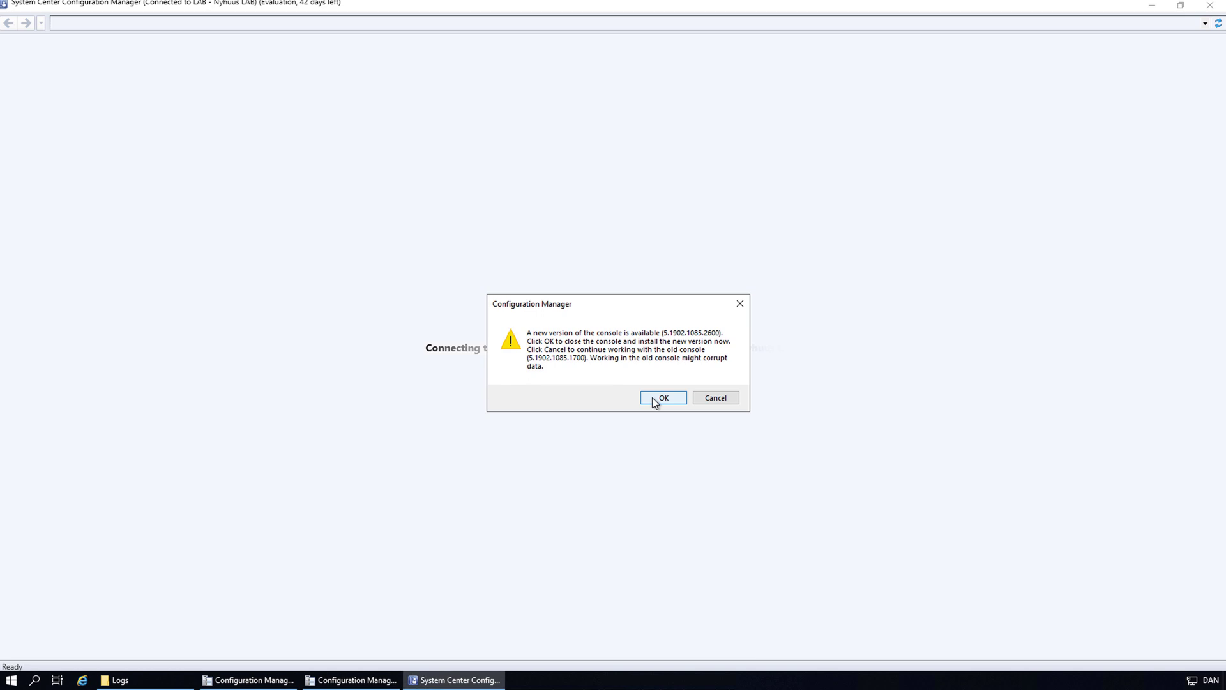
pyautogui.click(653, 397)
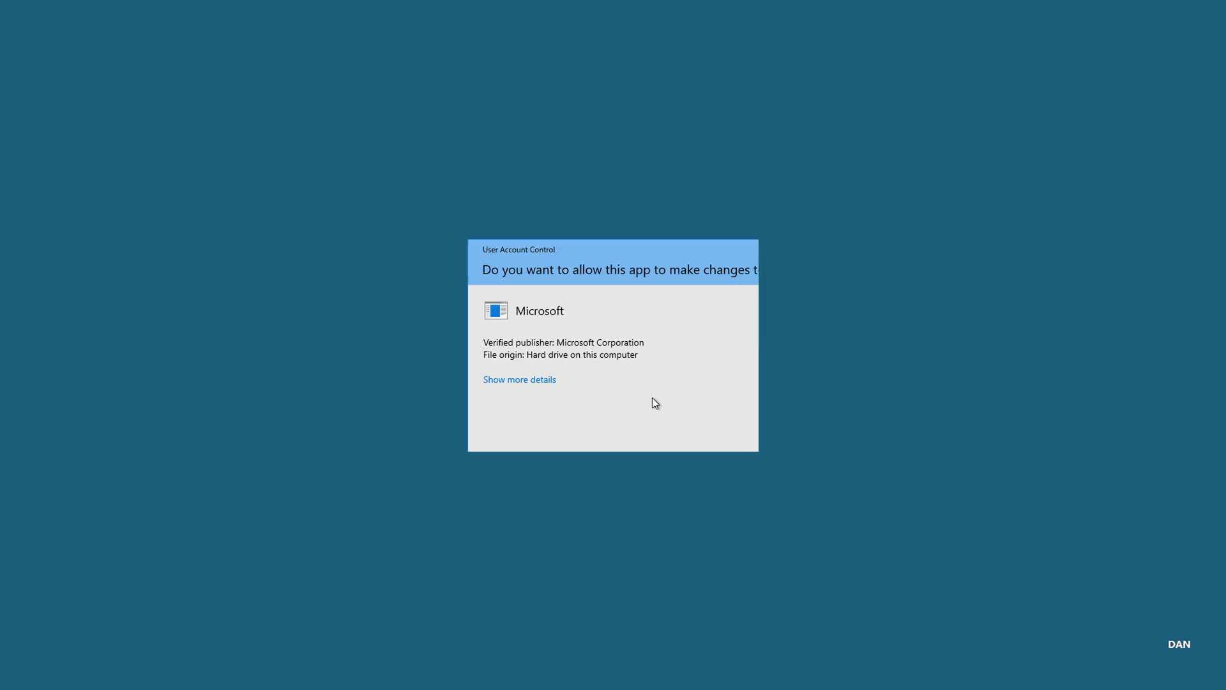
pyautogui.click(639, 422)
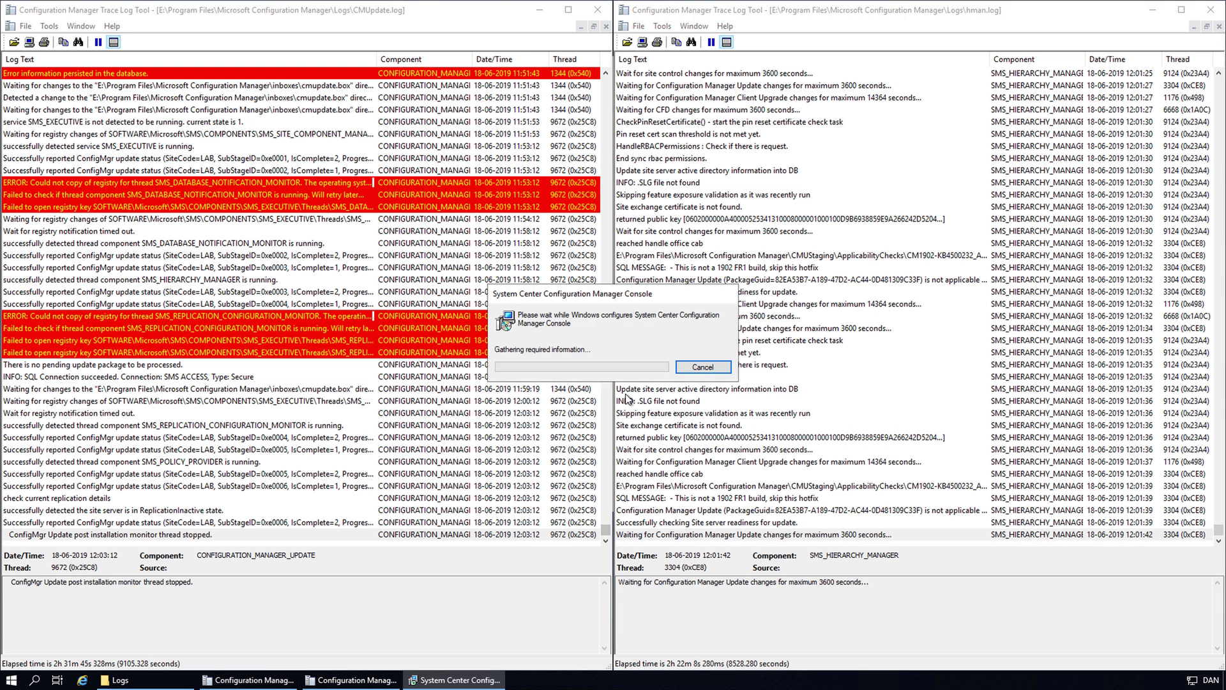
# Close the CMUpdate and hman logs and the Logs folder window
pyautogui.click(599, 9)
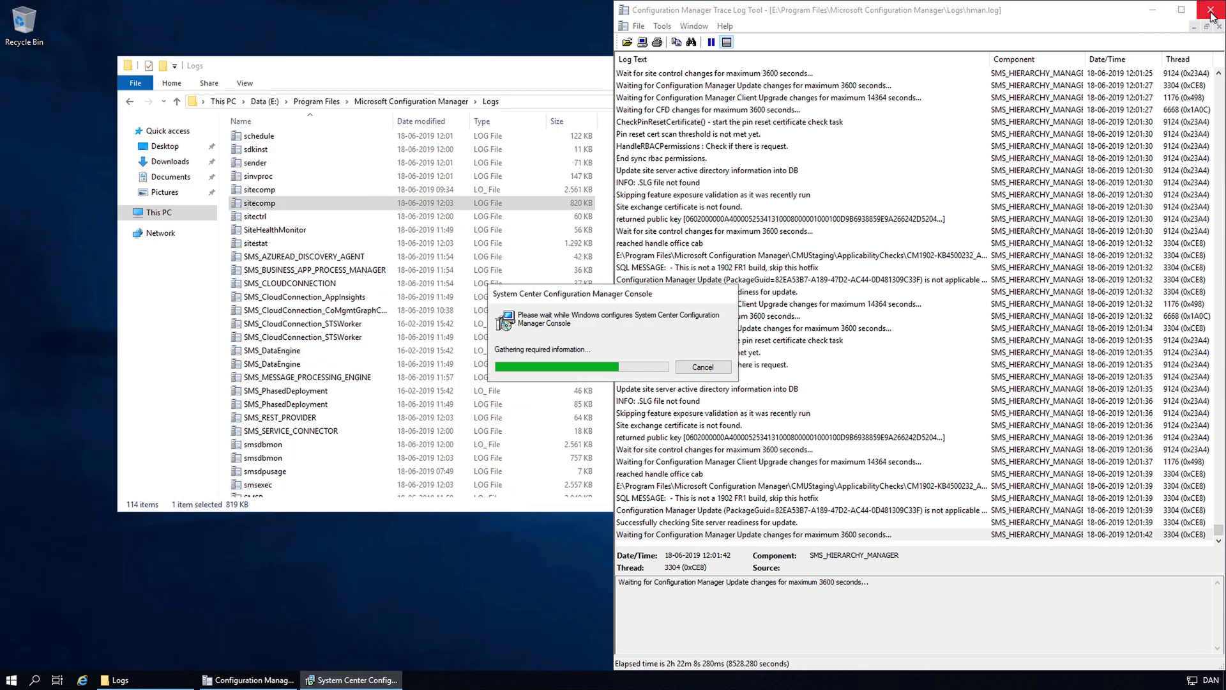
pyautogui.click(1208, 10)
pyautogui.click(821, 65)
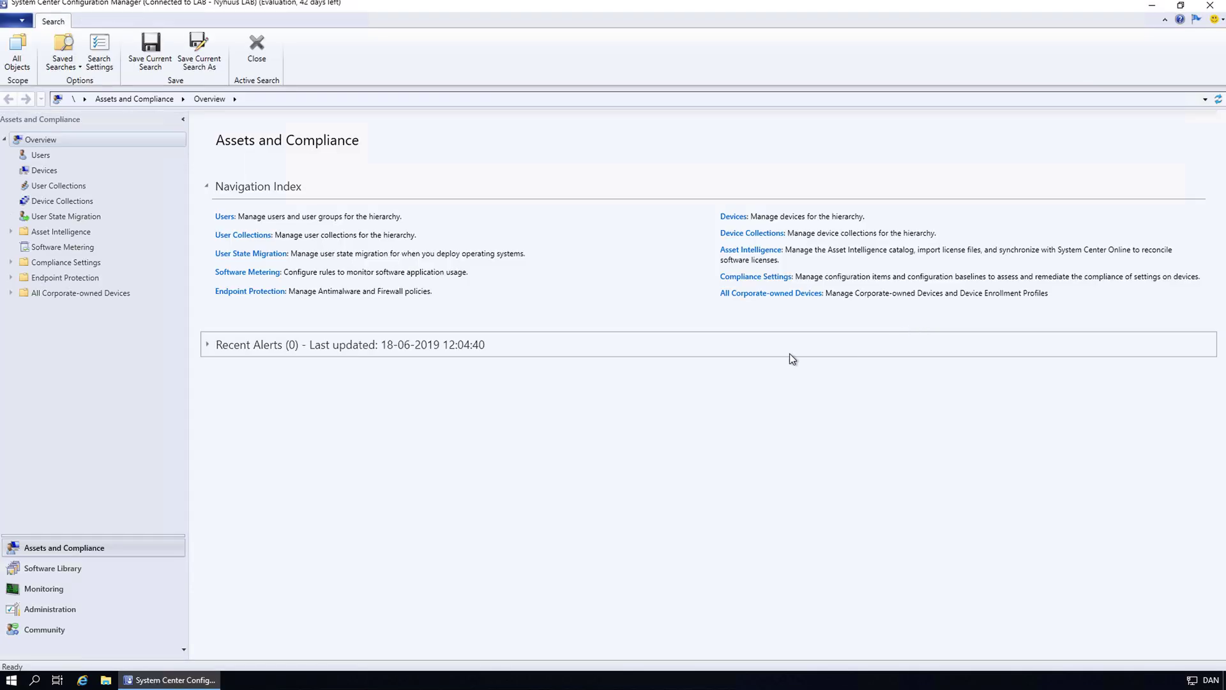
# In the upgraded console, select KB4500571 under Administration > Updates and Servicing
pyautogui.click(68, 608)
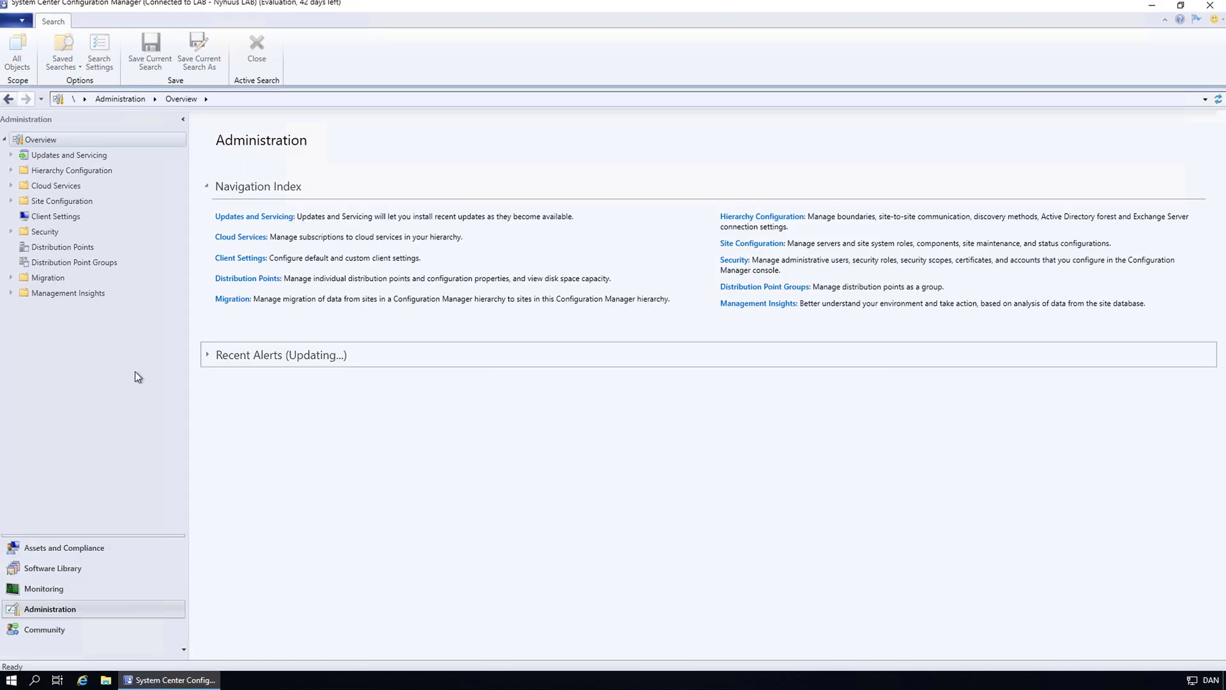
pyautogui.click(43, 152)
pyautogui.click(354, 186)
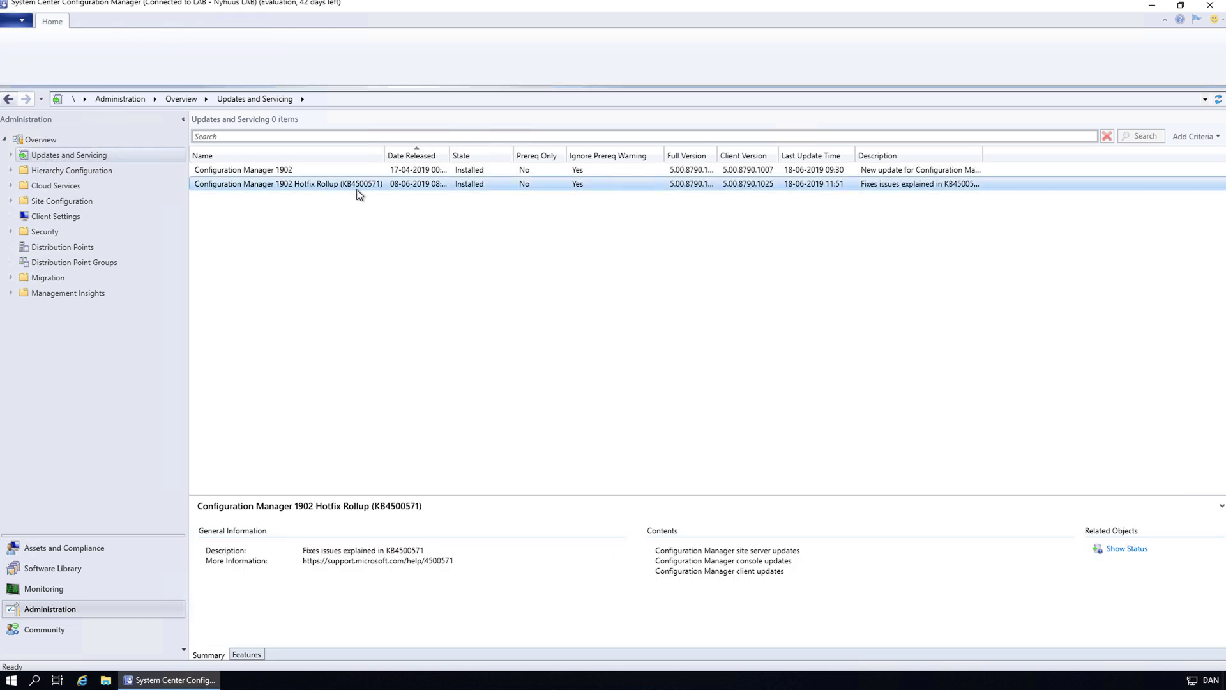